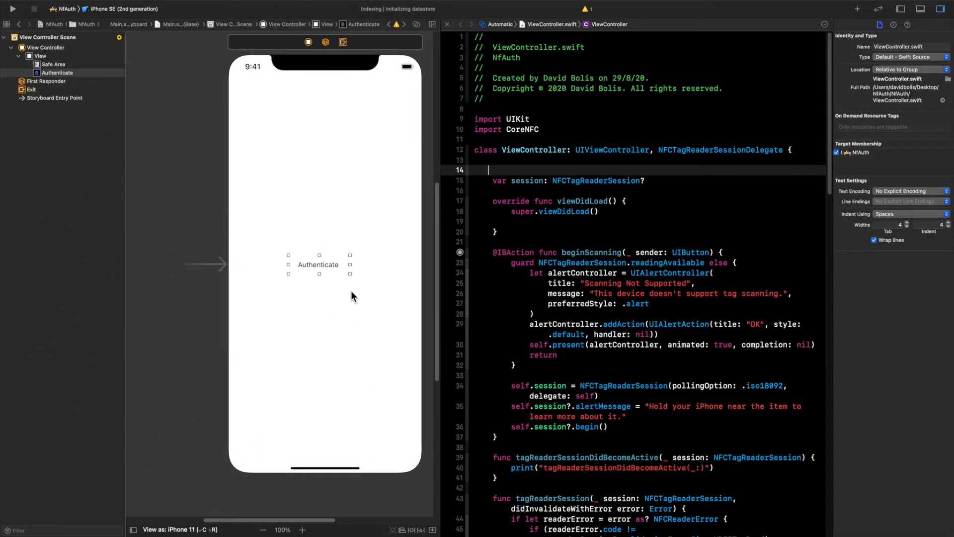
{"action": "left_click_drag", "start_coordinate": [254, 520], "coordinate": [267, 522]}
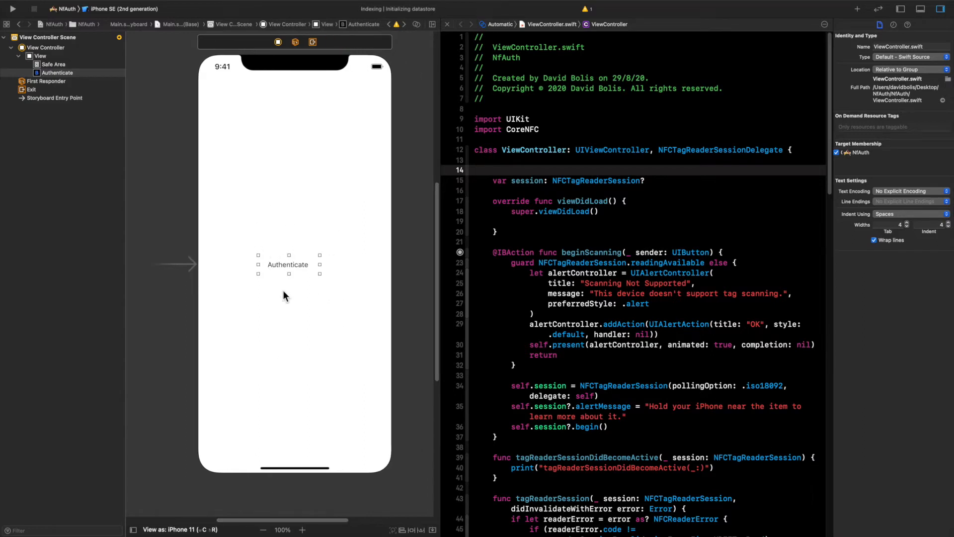
Step: Control-drag the Authenticate button into ViewController.swift as a UIButton outlet named AuthBtn
{"action": "left_click", "coordinate": [307, 320]}
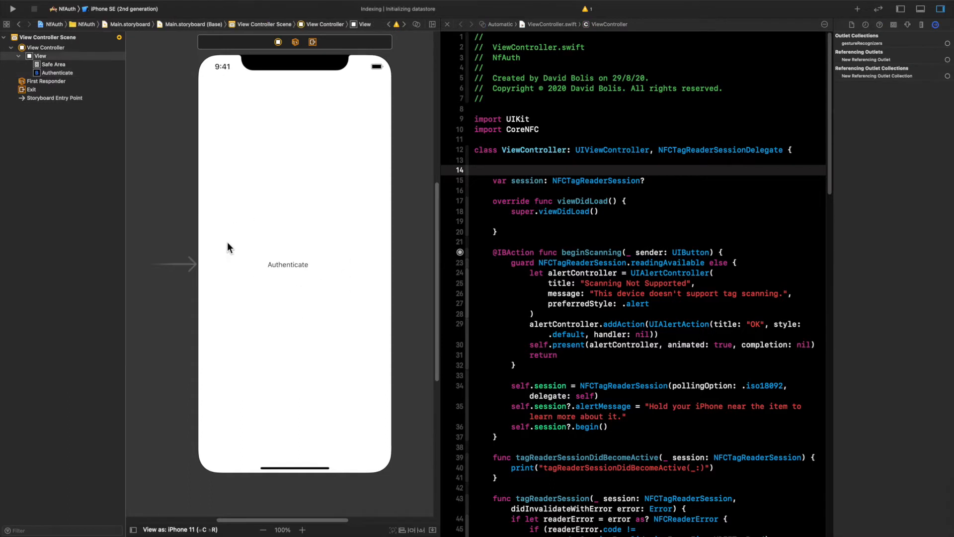
{"action": "left_click", "coordinate": [278, 263]}
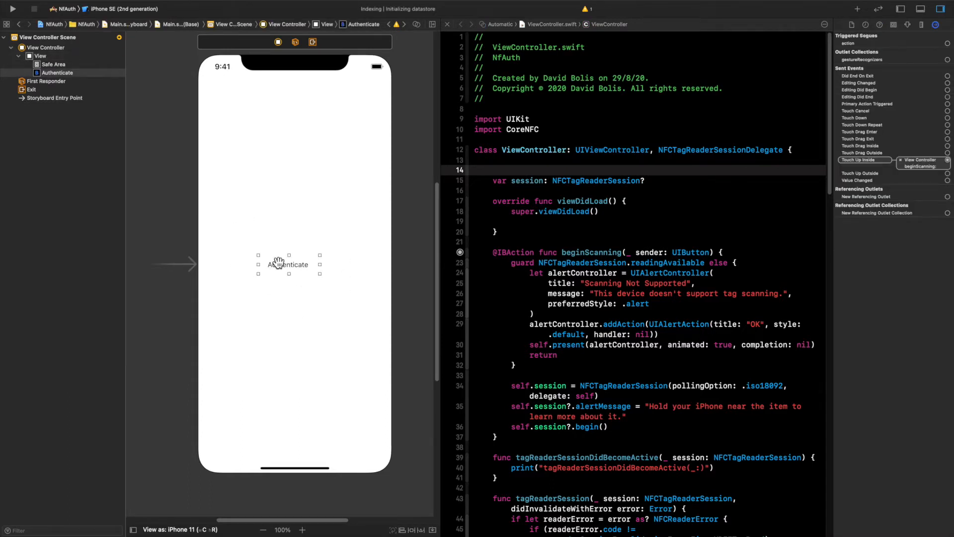
{"action": "left_click_drag", "start_coordinate": [278, 262], "coordinate": [496, 172]}
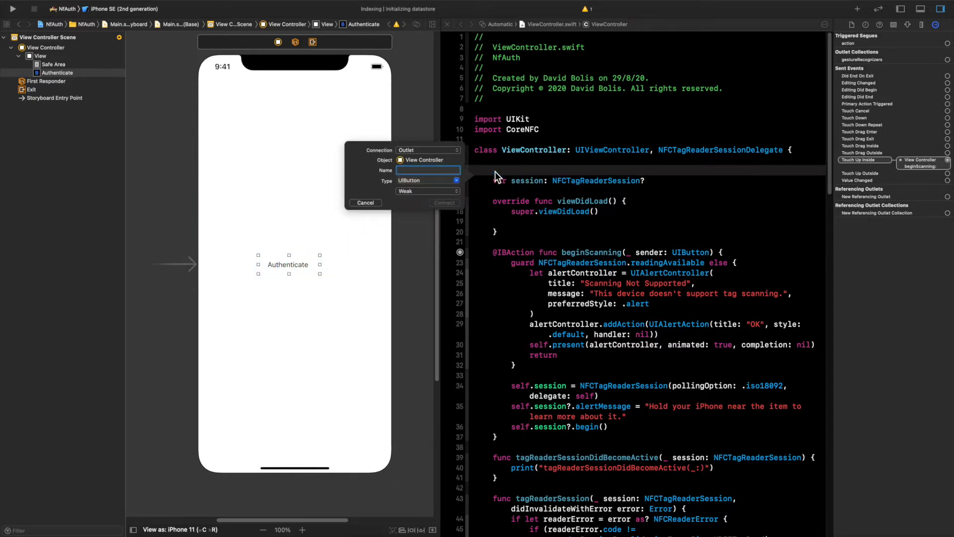
{"action": "type", "text": "AuthBtn"}
{"action": "key", "text": "Return"}
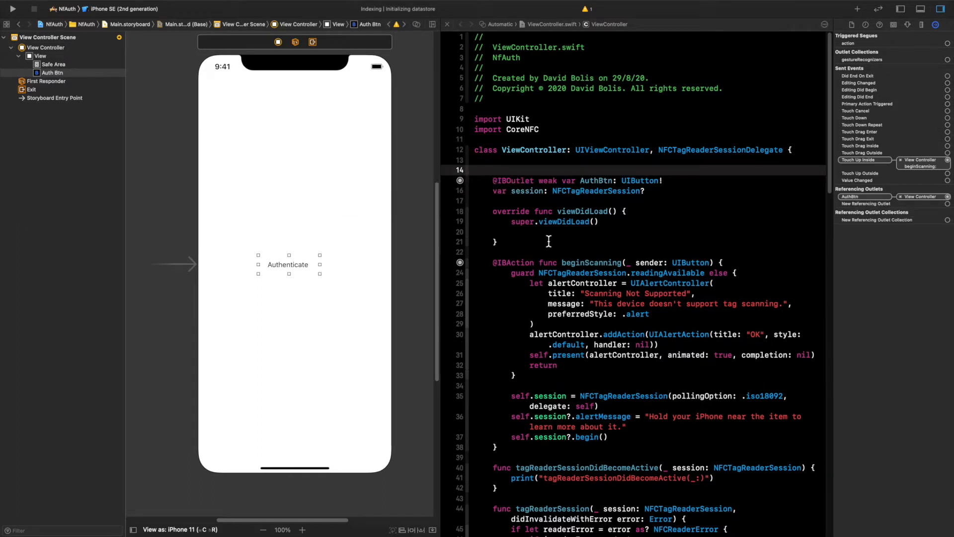
{"action": "left_click", "coordinate": [535, 232]}
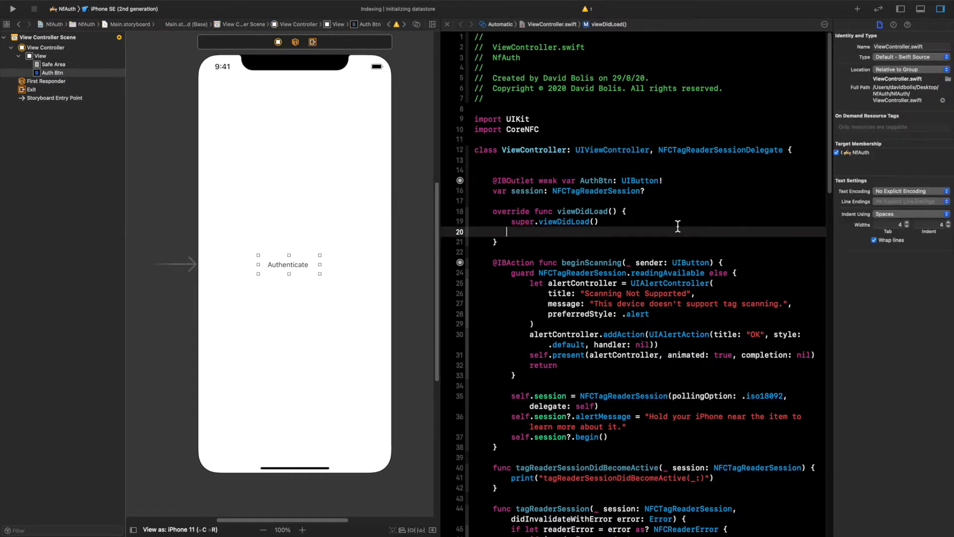
{"action": "type", "text": "Auth"}
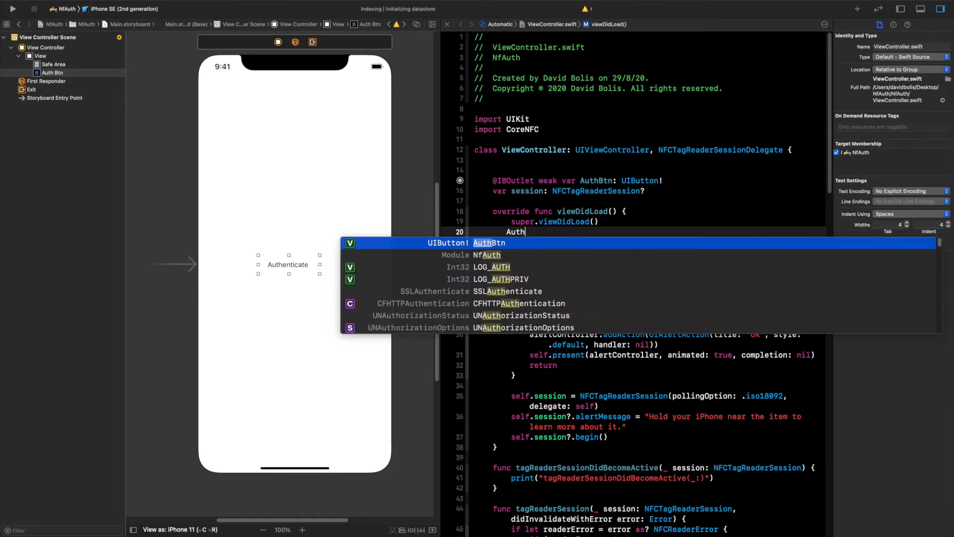
Step: Add a viewDidLoad line setting AuthBtn.layer.cornerRadius to 12
{"action": "key", "text": "Return"}
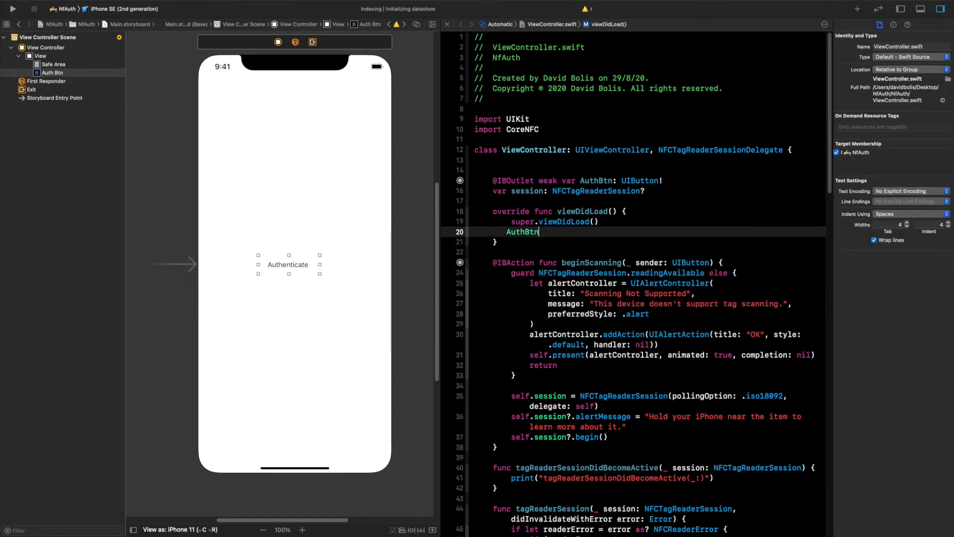
{"action": "type", "text": ".lay"}
{"action": "key", "text": "Return"}
{"action": "type", "text": ".cor"}
{"action": "key", "text": "Return"}
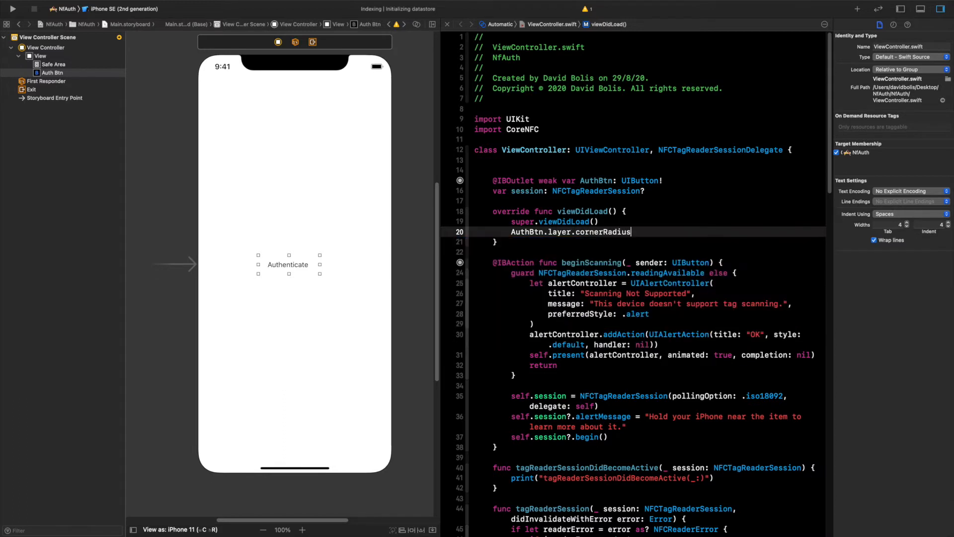
{"action": "type", "text": " = 12"}
{"action": "key", "text": "Return"}
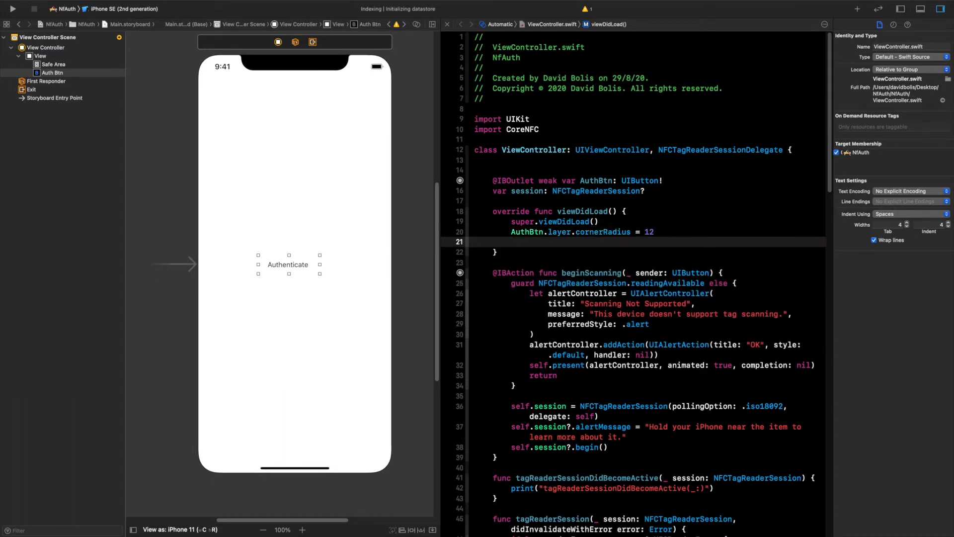
{"action": "type", "text": "Auth.la"}
{"action": "type", "text": "ye"}
Step: Add a second line setting AuthBtn.layer.borderWidth = 1
{"action": "key", "text": "BackSpace"}
{"action": "key", "text": "BackSpace"}
{"action": "key", "text": "BackSpace"}
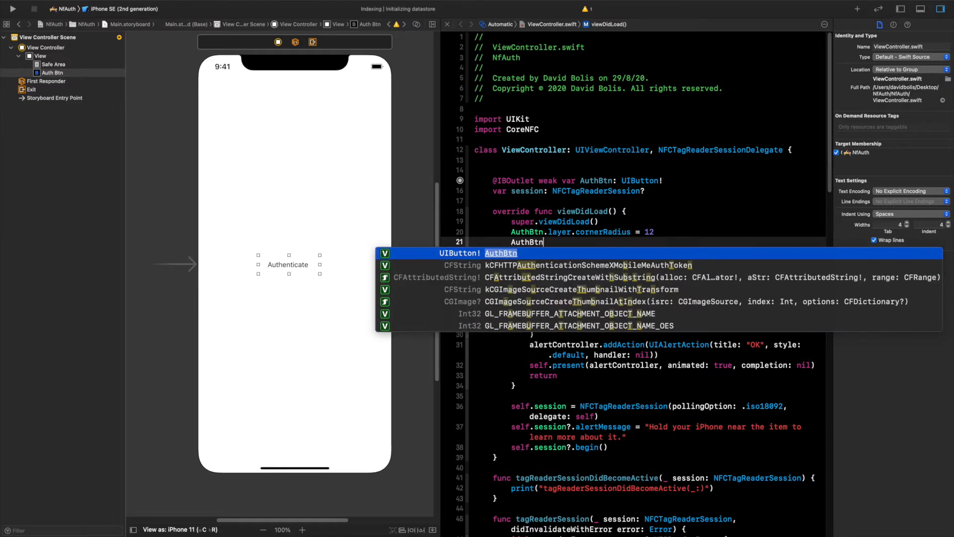
{"action": "key", "text": "Return"}
{"action": "type", "text": ".la"}
{"action": "key", "text": "Return"}
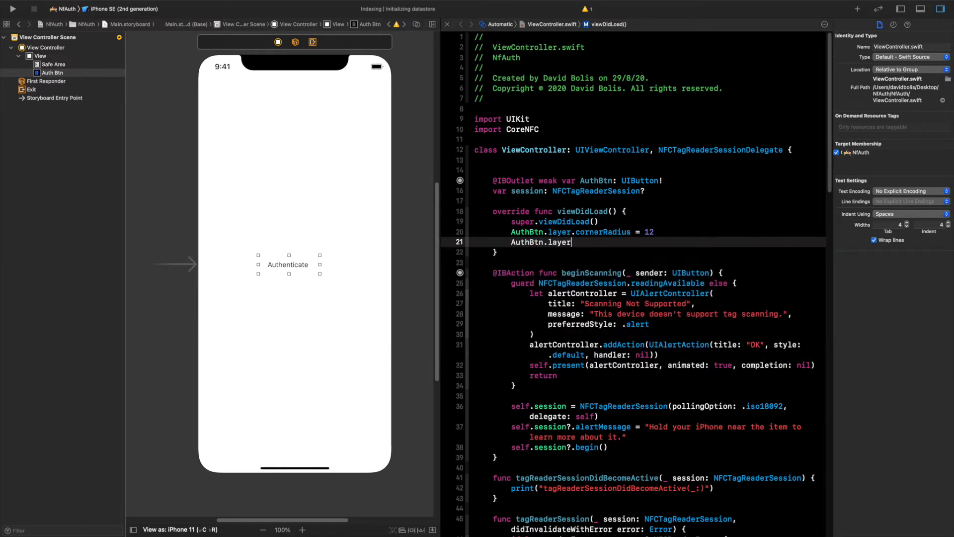
{"action": "type", "text": ".b"}
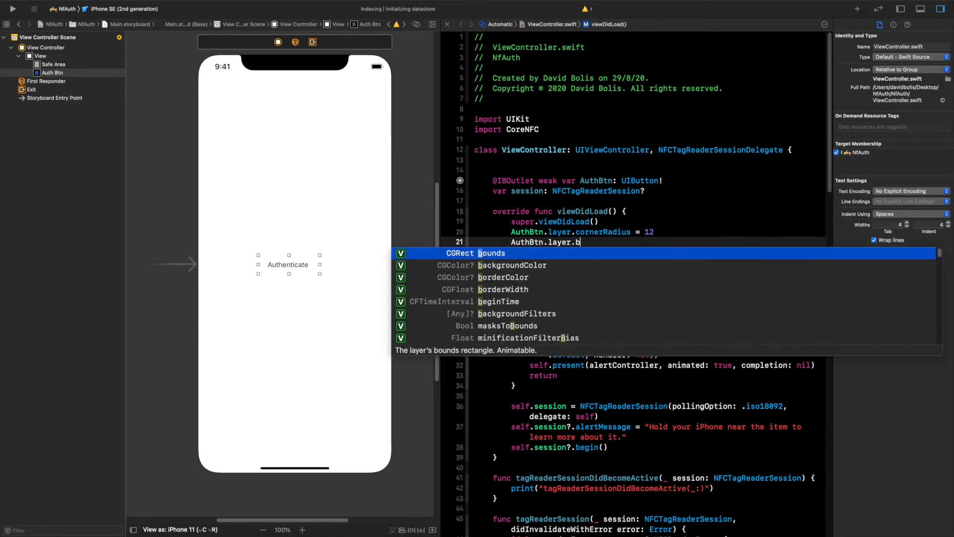
{"action": "type", "text": "or"}
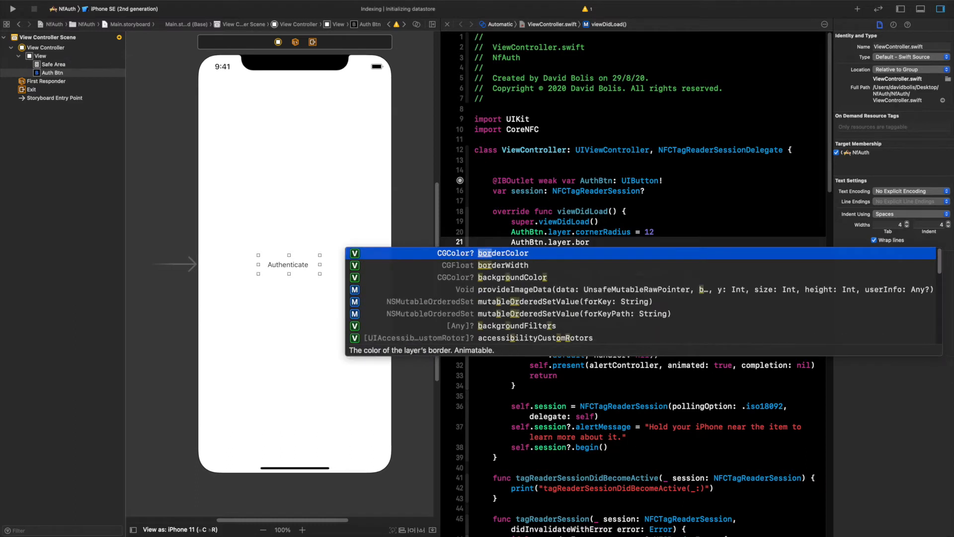
{"action": "key", "text": "Down"}
{"action": "key", "text": "Return"}
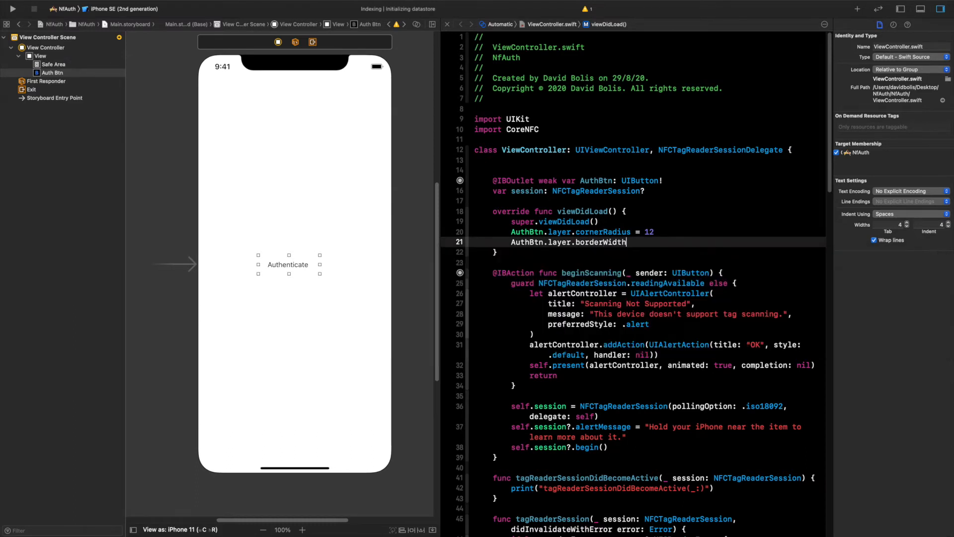
{"action": "type", "text": "= 1"}
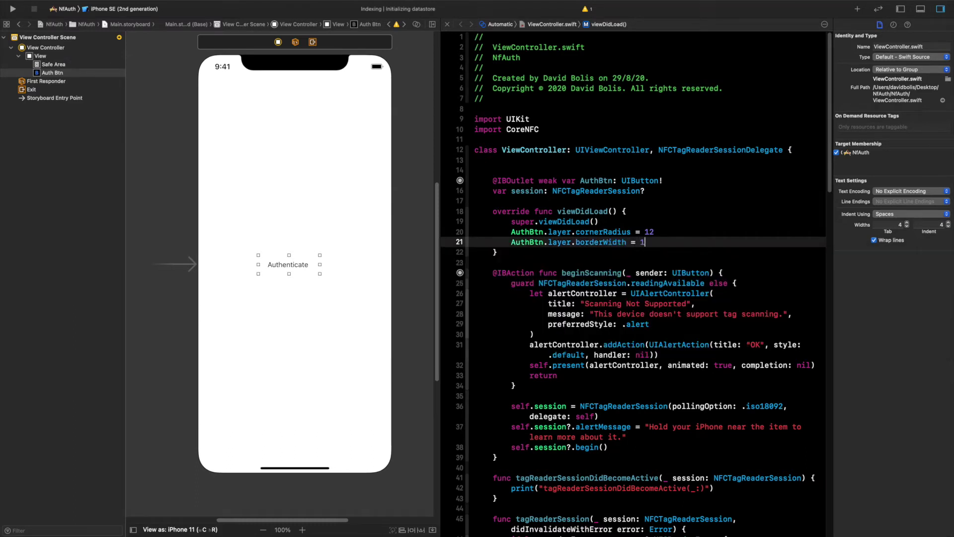
{"action": "key", "text": "Return"}
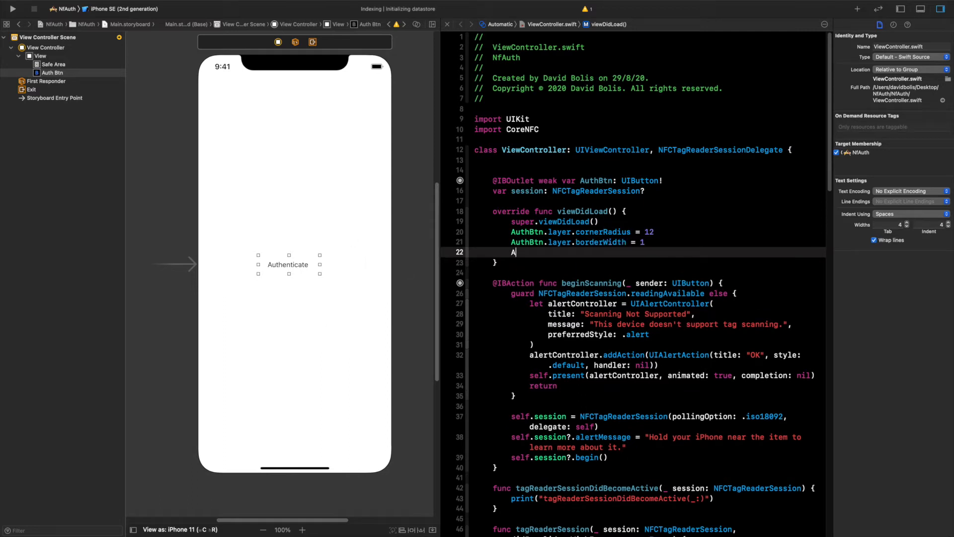
{"action": "type", "text": "Auth"}
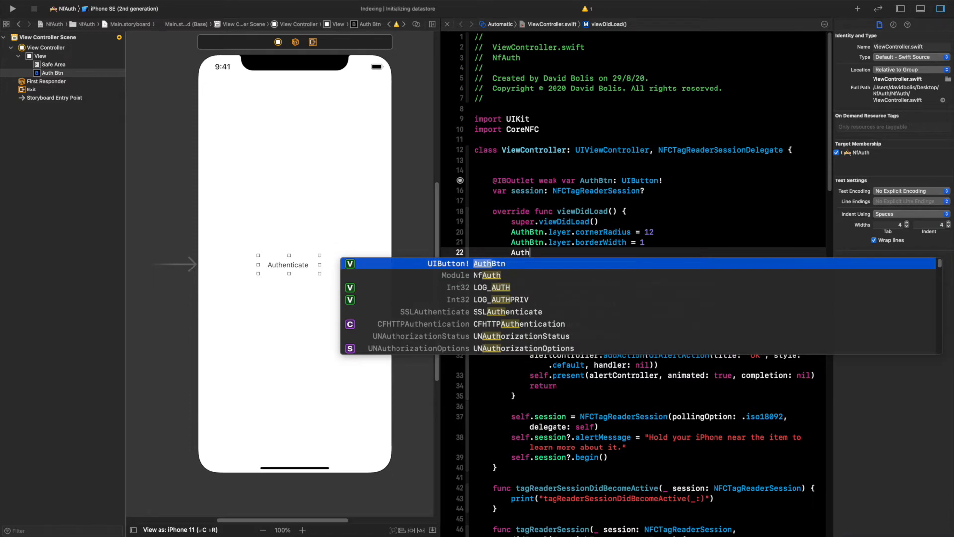
Step: Add AuthBtn.layer.borderColor = UIColor.black.cgColor using autocomplete suggestions
{"action": "key", "text": "Return"}
{"action": "type", "text": ".la"}
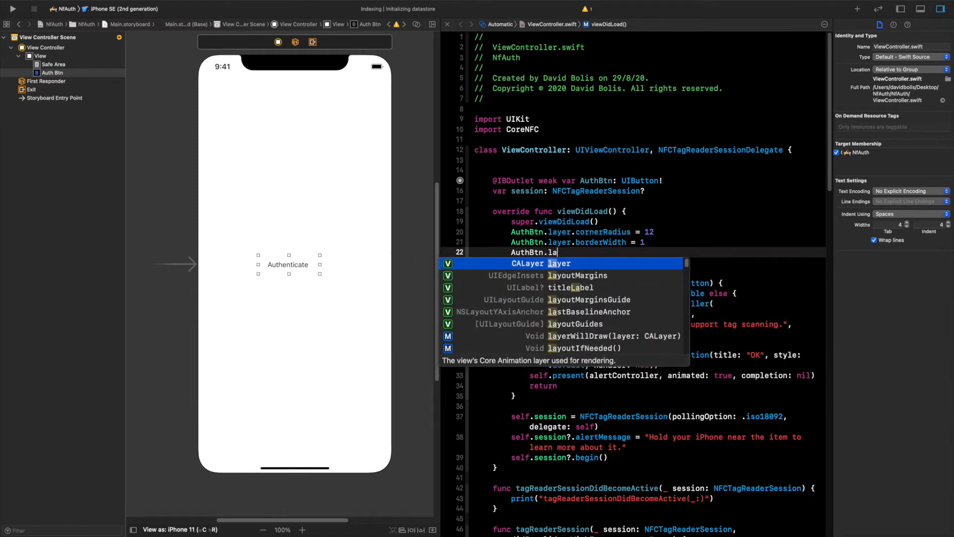
{"action": "key", "text": "Return"}
{"action": "type", "text": "."}
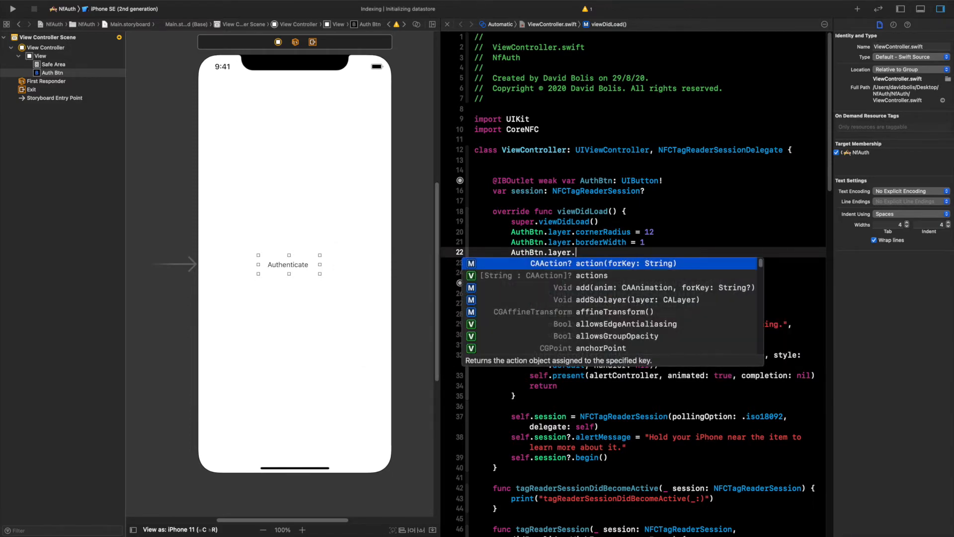
{"action": "type", "text": "bo"}
{"action": "key", "text": "Down"}
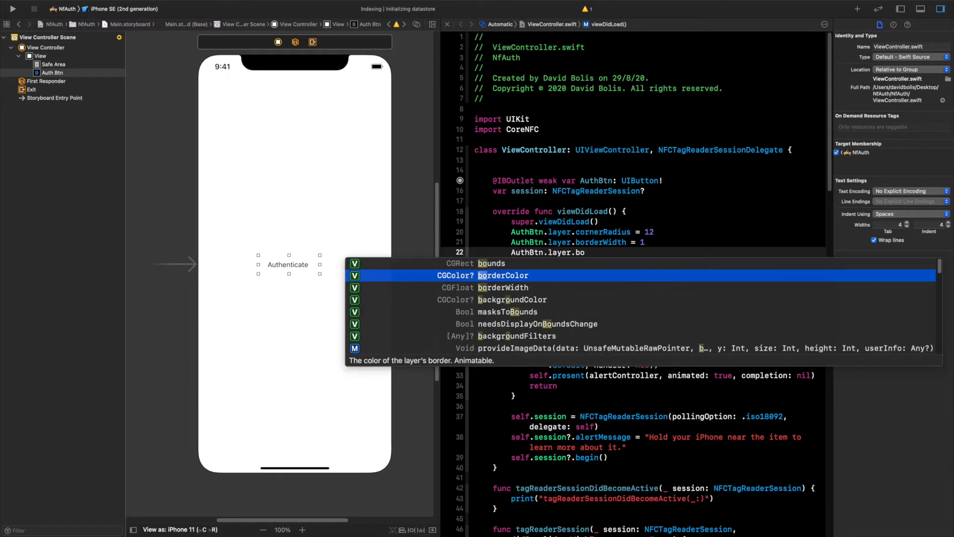
{"action": "key", "text": "Return"}
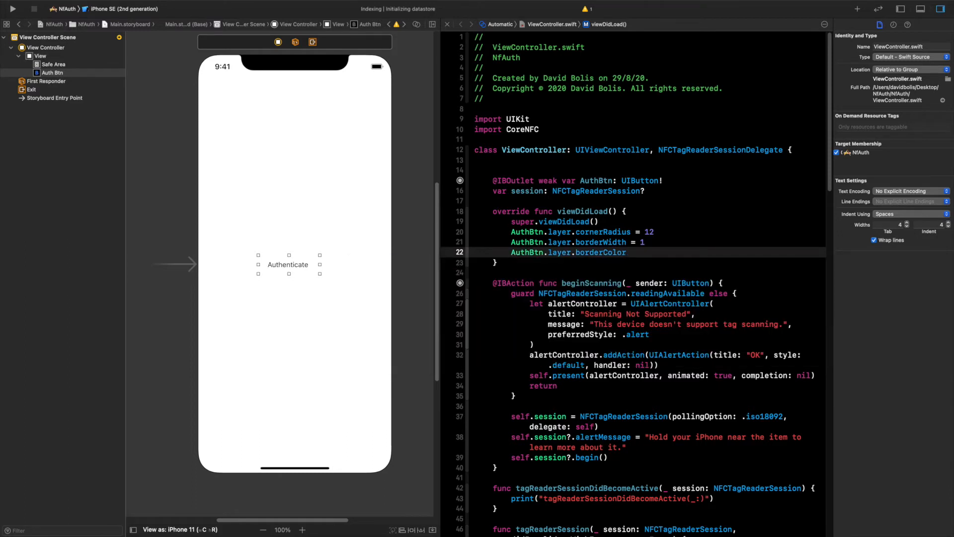
{"action": "type", "text": " = "}
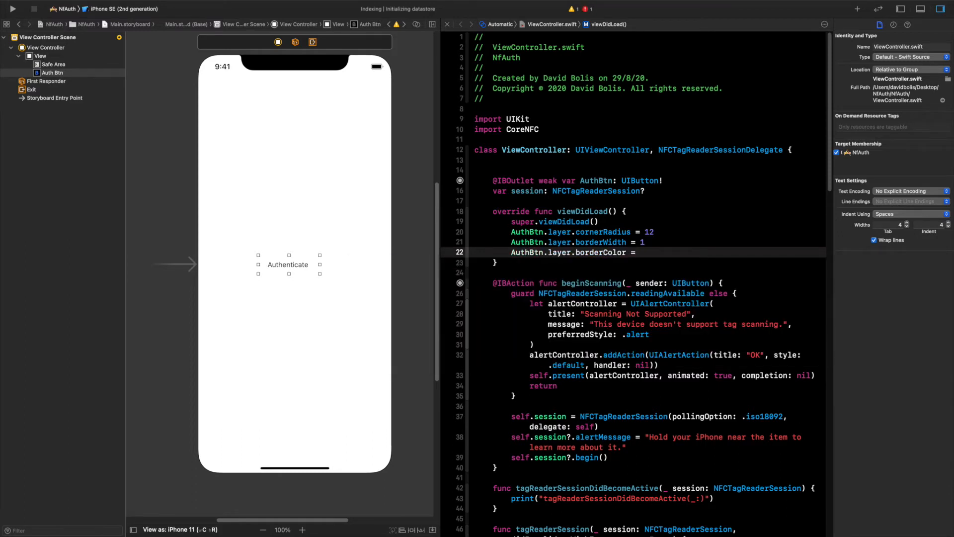
{"action": "type", "text": "colo"}
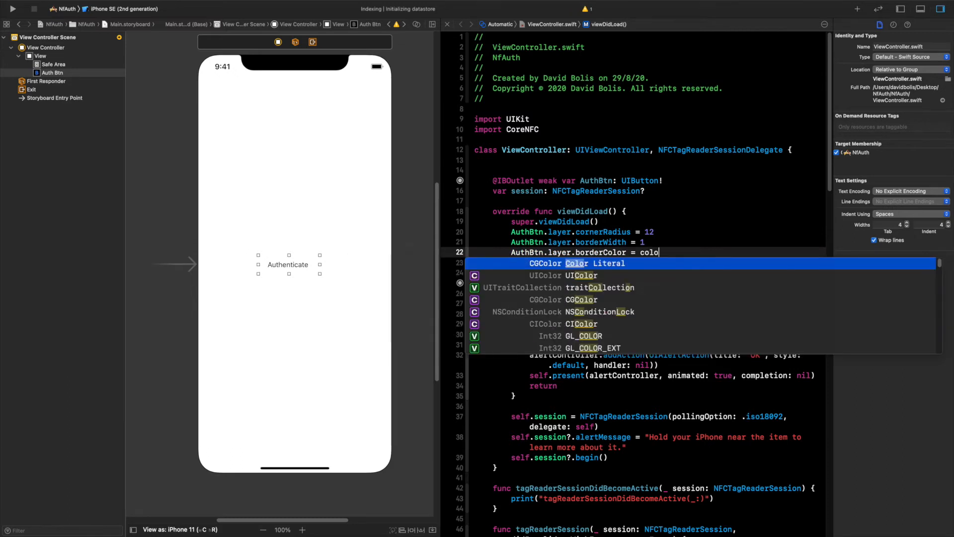
{"action": "key", "text": "Down"}
{"action": "key", "text": "Return"}
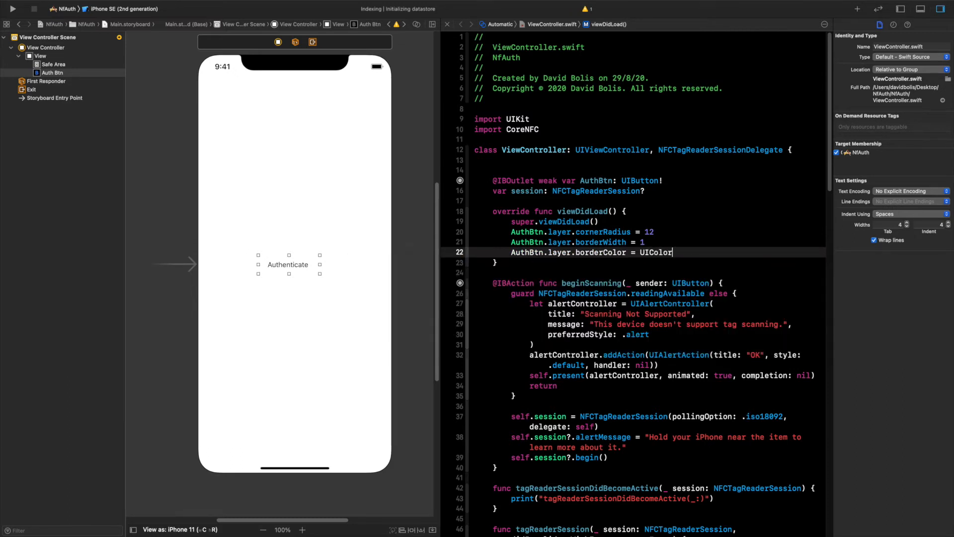
{"action": "type", "text": ".black"}
{"action": "key", "text": "Return"}
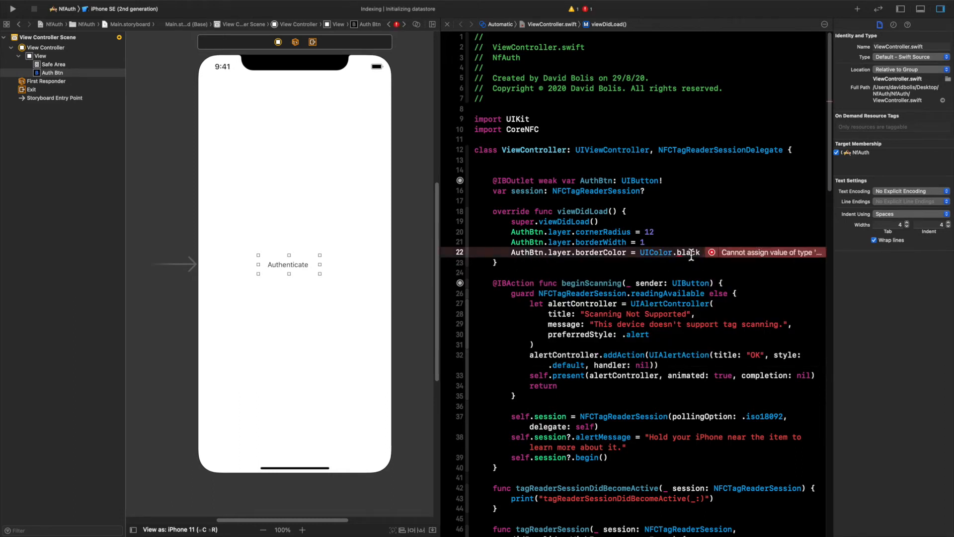
{"action": "type", "text": "."}
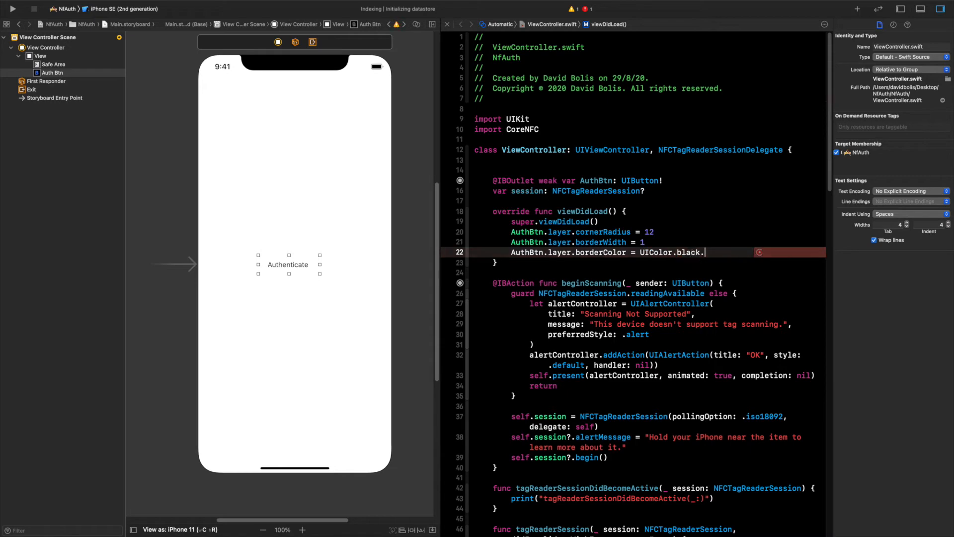
{"action": "type", "text": "c"}
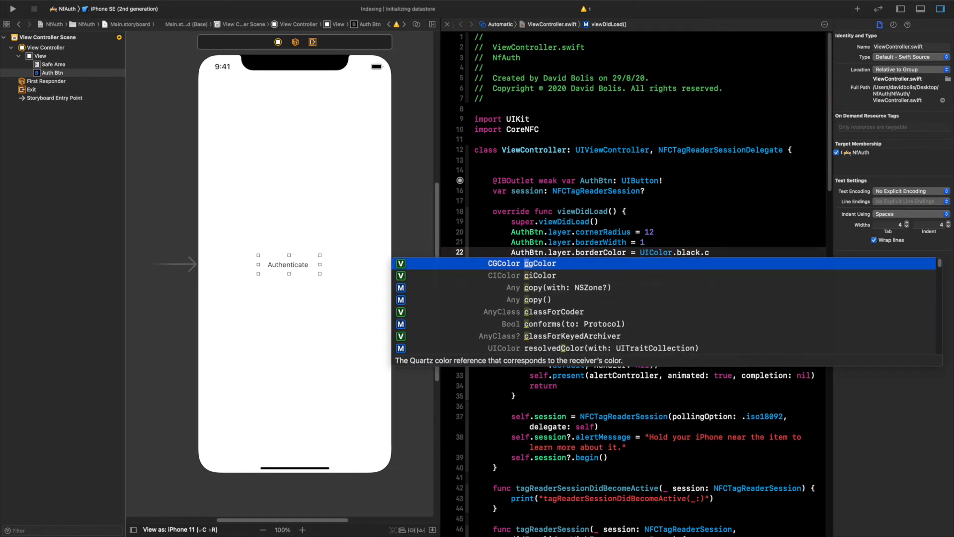
{"action": "key", "text": "Return"}
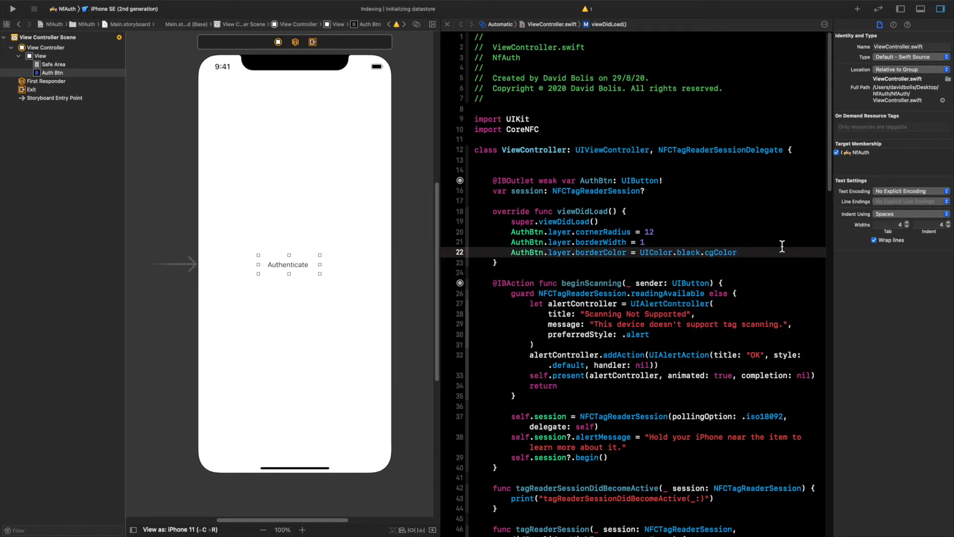
Step: Switch the run destination to the iPhone 11 Pro simulator and build and run NfAuth
{"action": "left_click", "coordinate": [116, 11]}
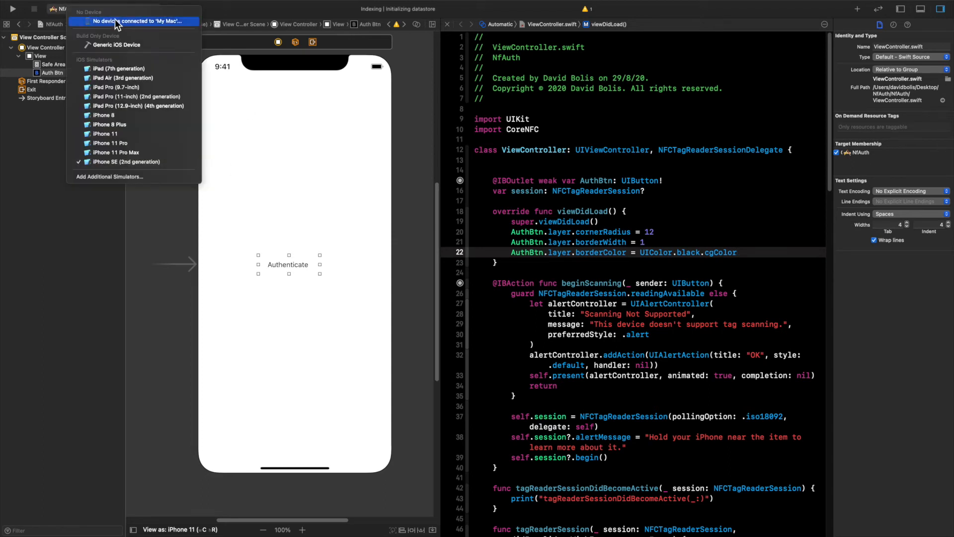
{"action": "left_click", "coordinate": [112, 144]}
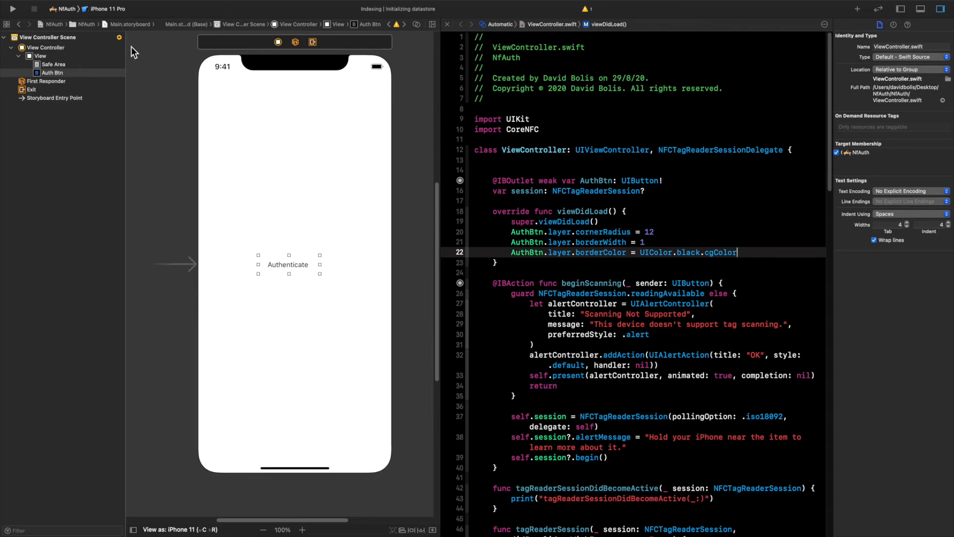
{"action": "left_click", "coordinate": [13, 9]}
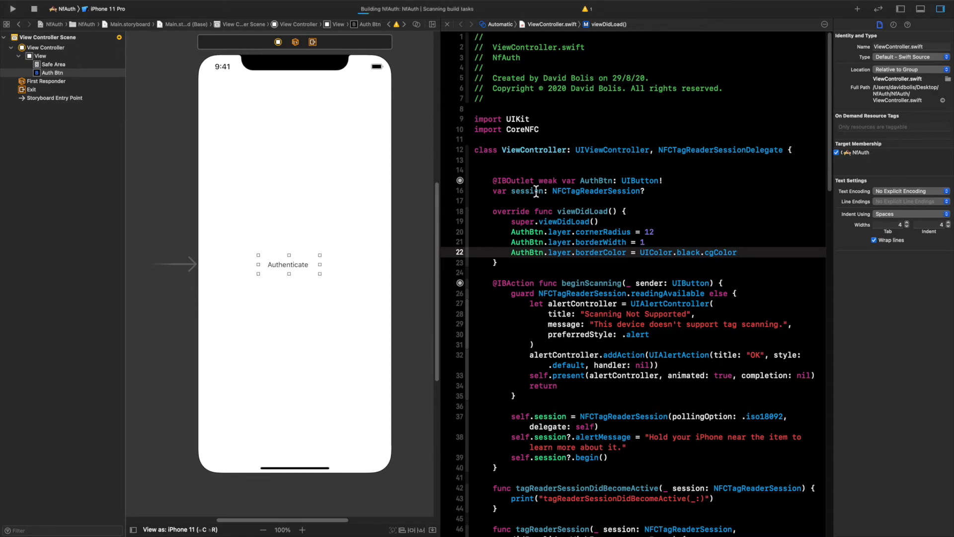